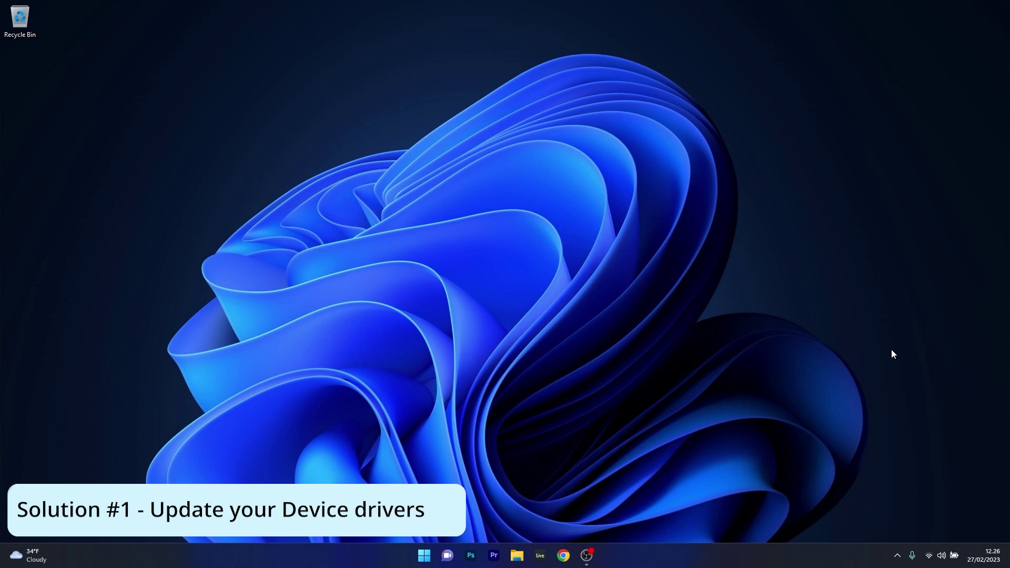
Search automatically for a newer NVIDIA GeForce RTX 2060 driver, confirm the best is installed, and close Device Manager.
right_click(427, 559)
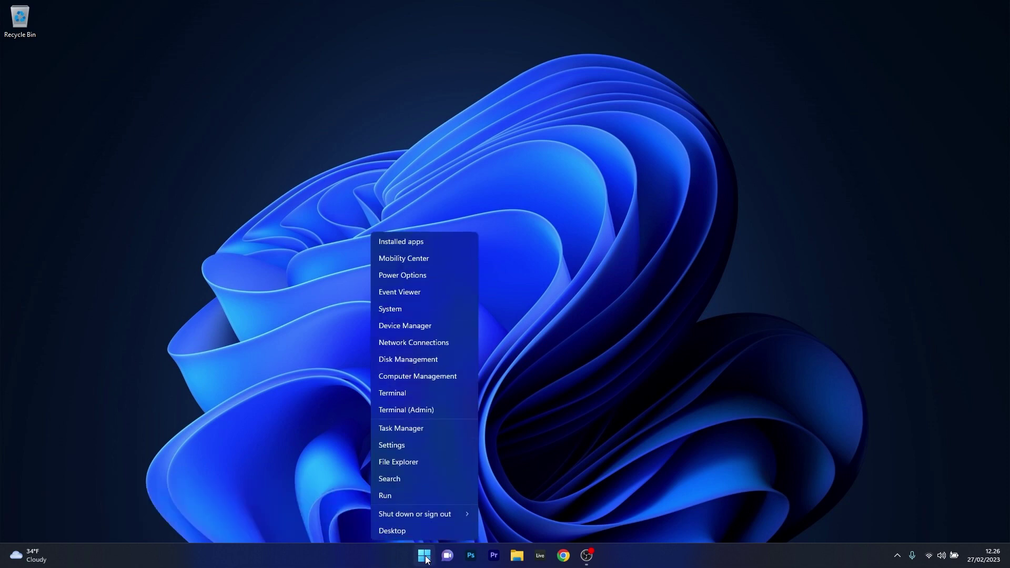
click(456, 328)
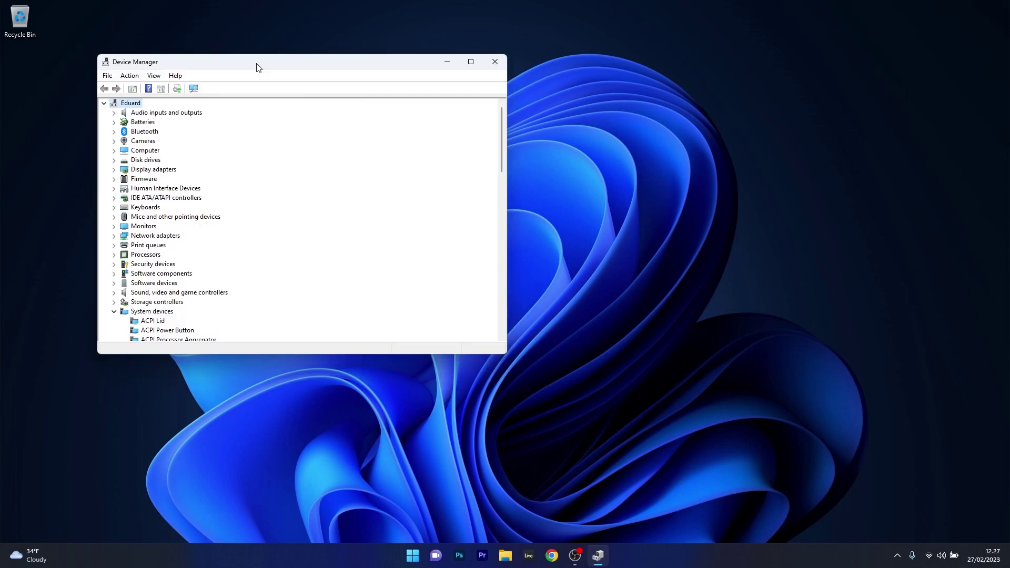
drag(256, 67, 444, 114)
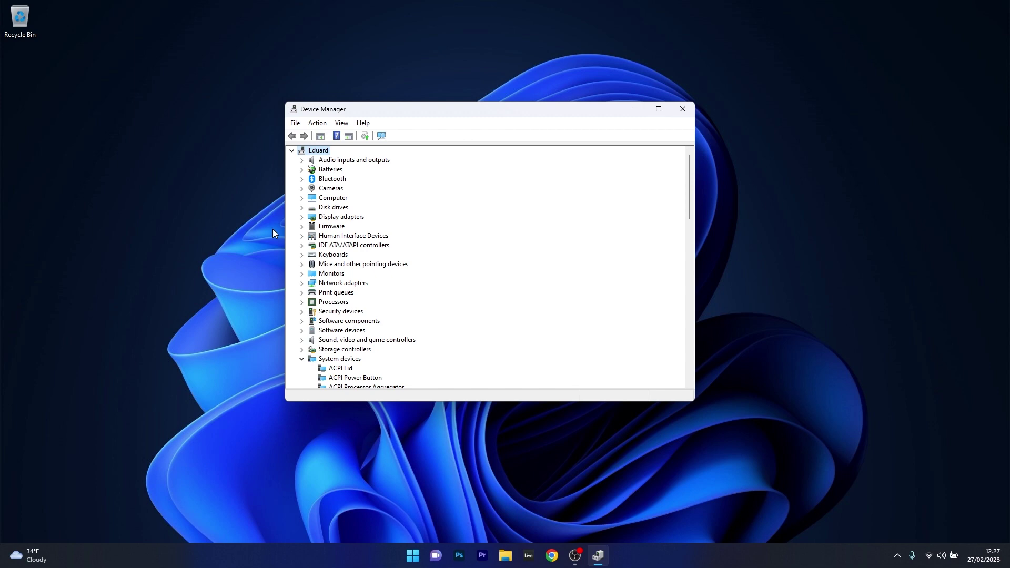
click(302, 217)
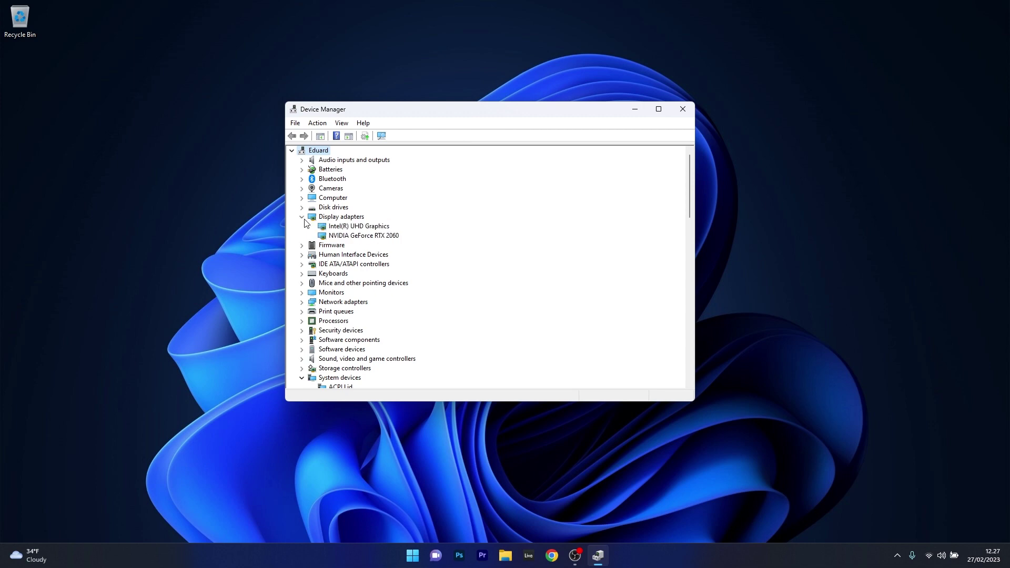
right_click(372, 238)
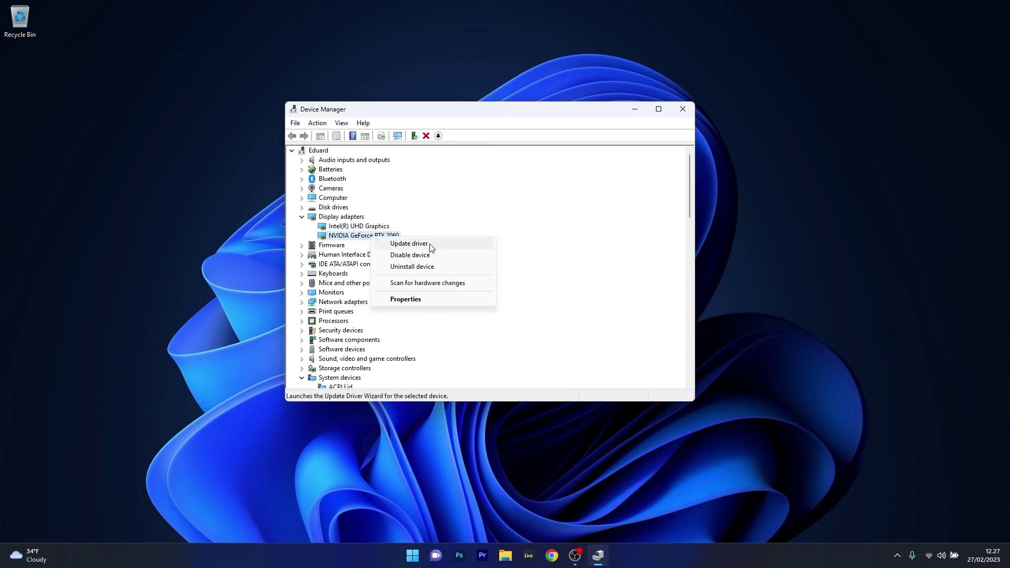
click(460, 244)
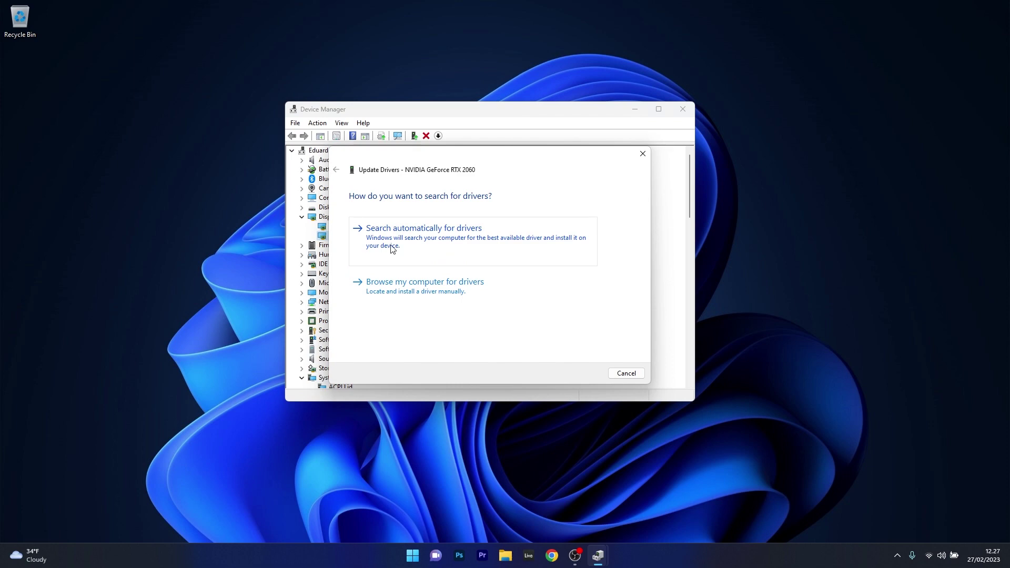
click(466, 236)
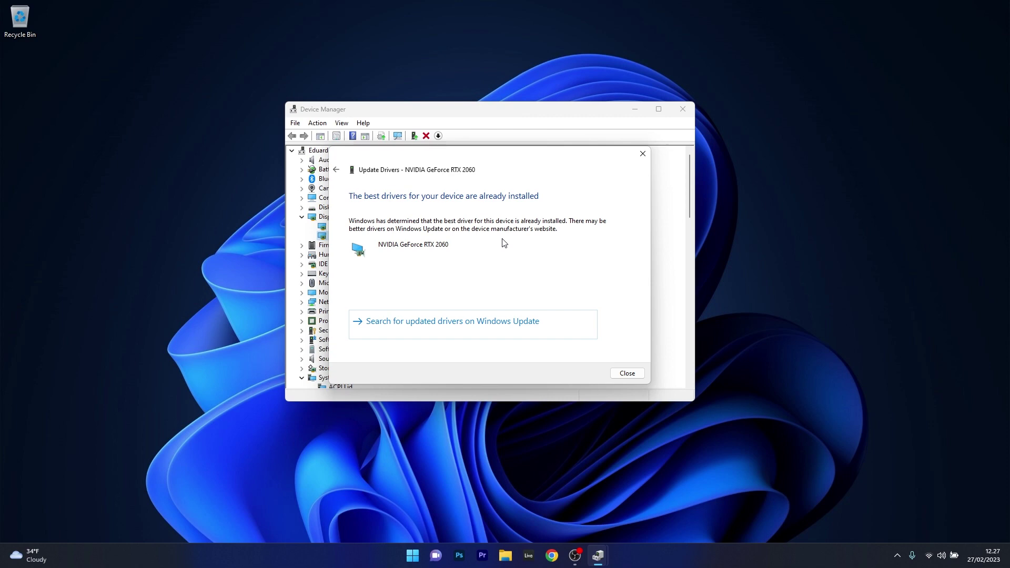
click(642, 153)
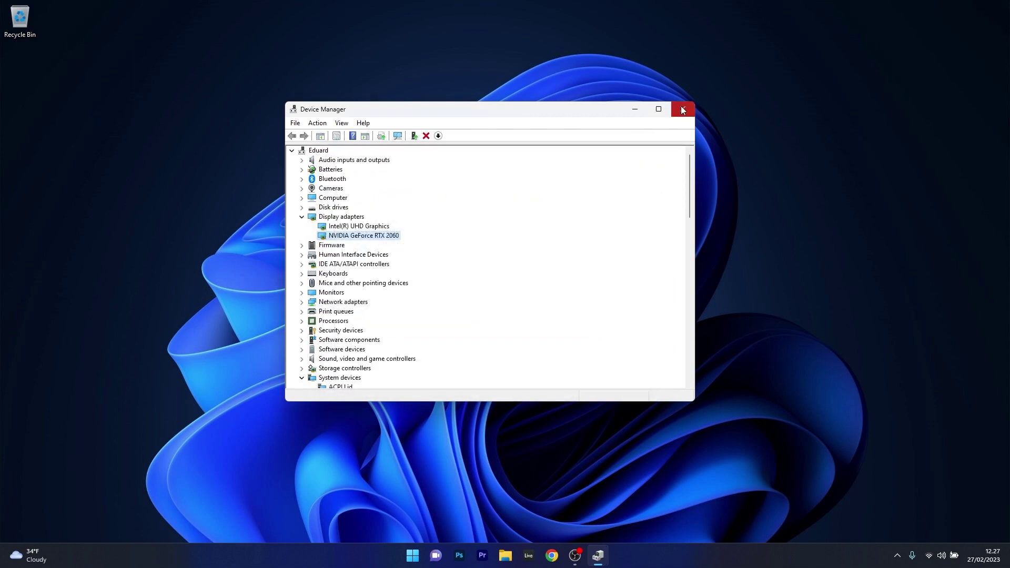
click(682, 109)
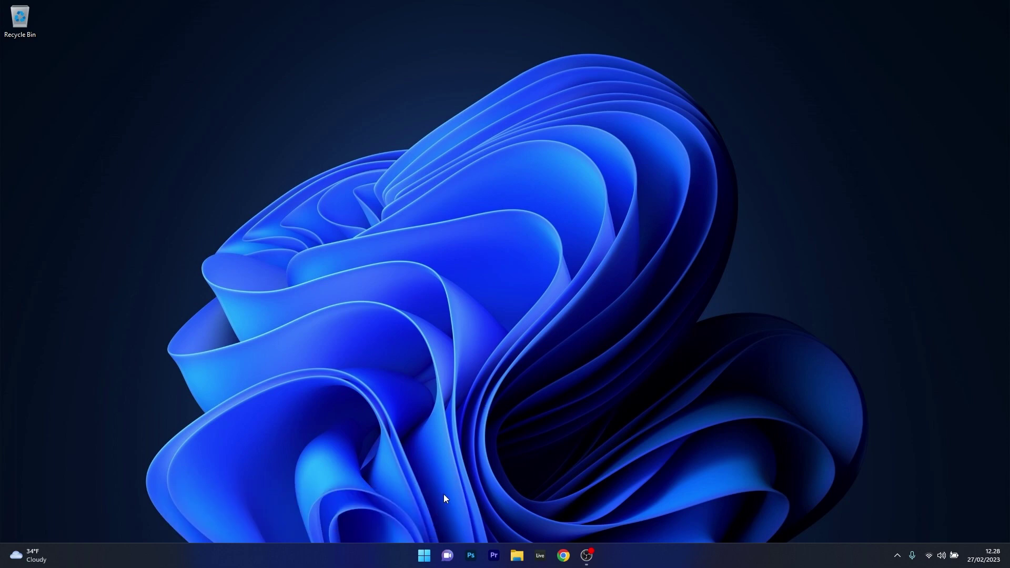
Launch mdsched.exe and dismiss Windows Memory Diagnostic without scheduling a check.
click(425, 556)
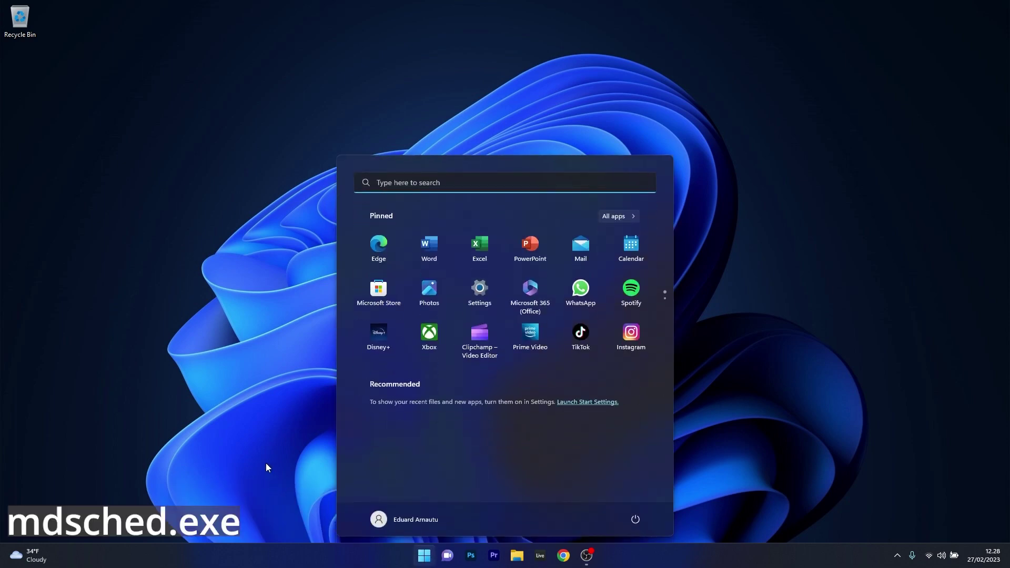
text(mdsched.exe)
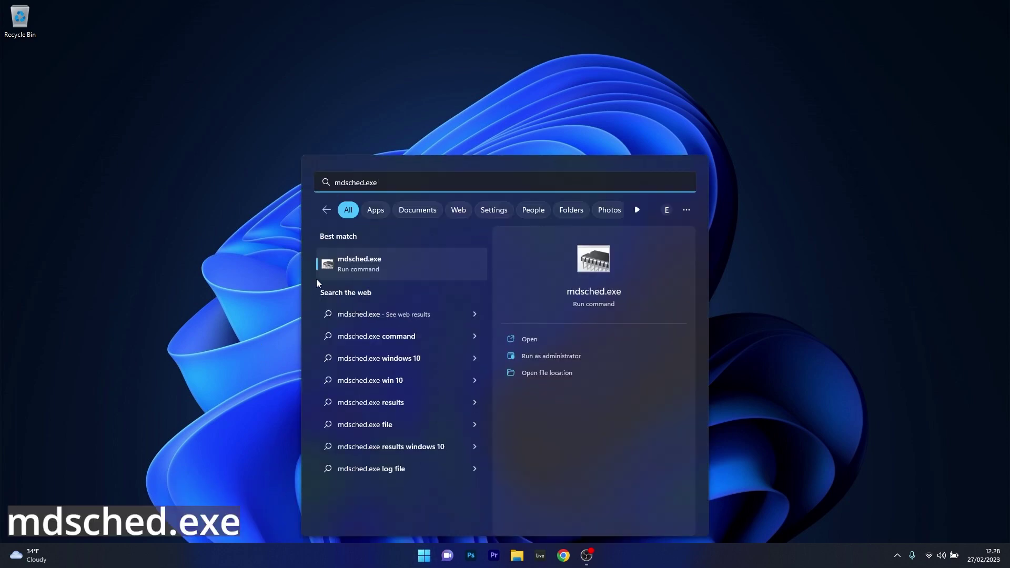
click(388, 267)
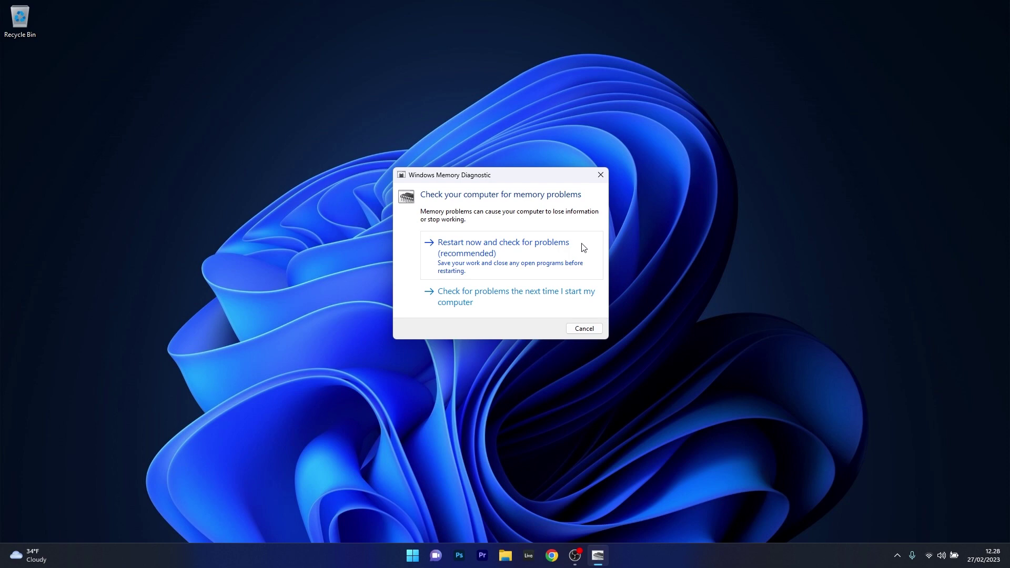
click(600, 176)
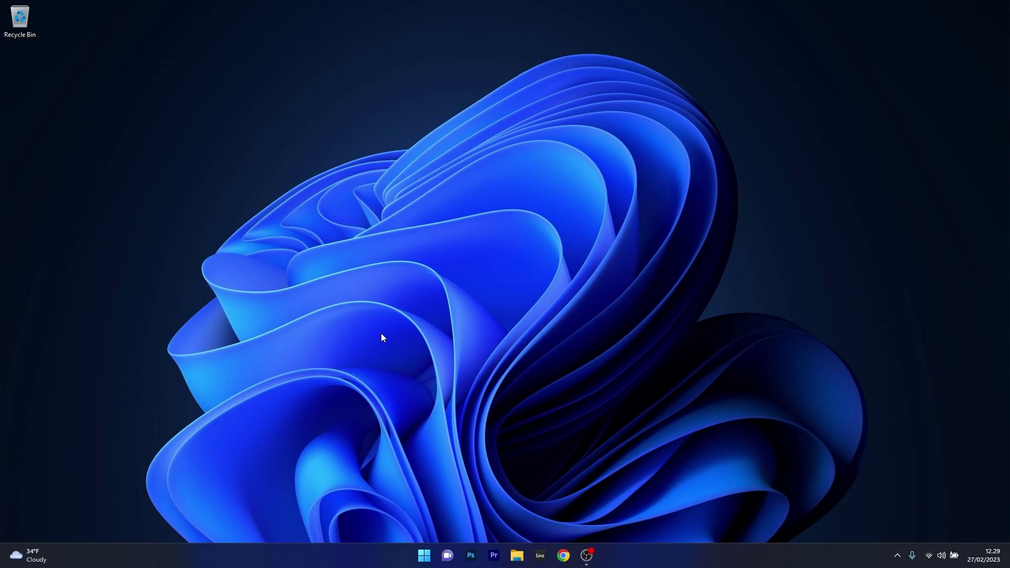
Run Command Prompt as administrator, paste DISM /Online /Cleanup-Image /RestoreHealth, then close the window.
click(426, 558)
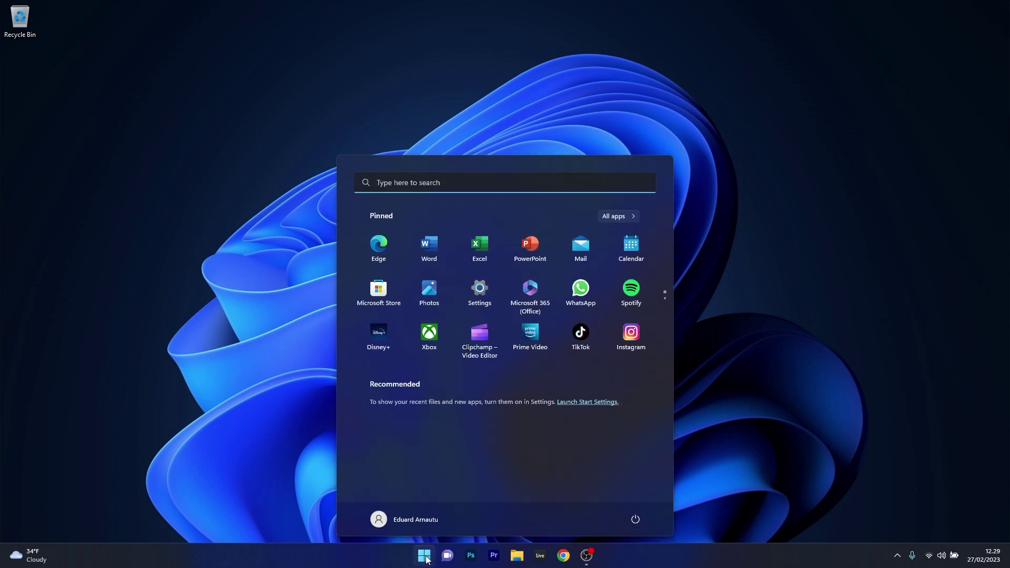
text(cmd)
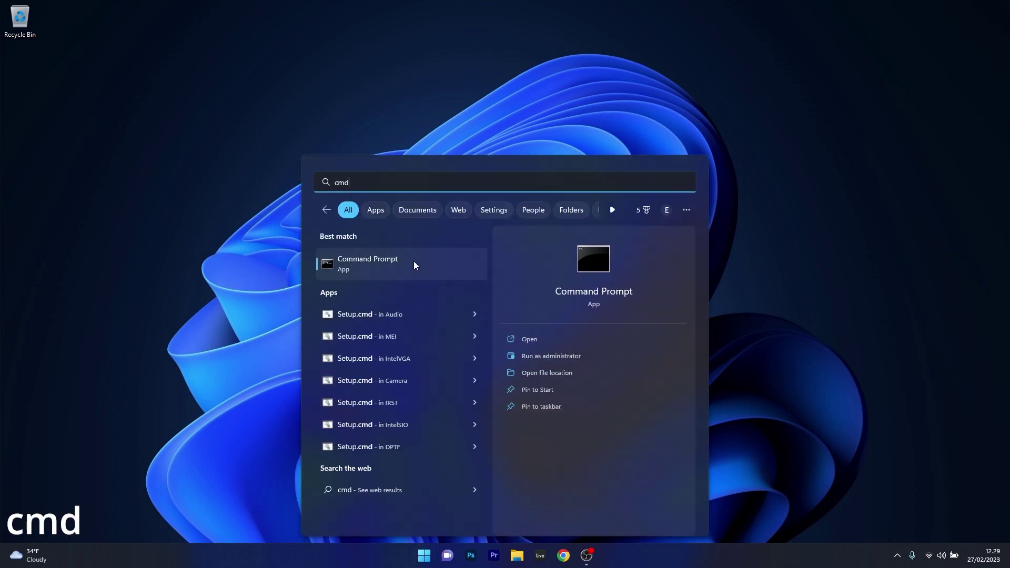
right_click(413, 261)
click(485, 274)
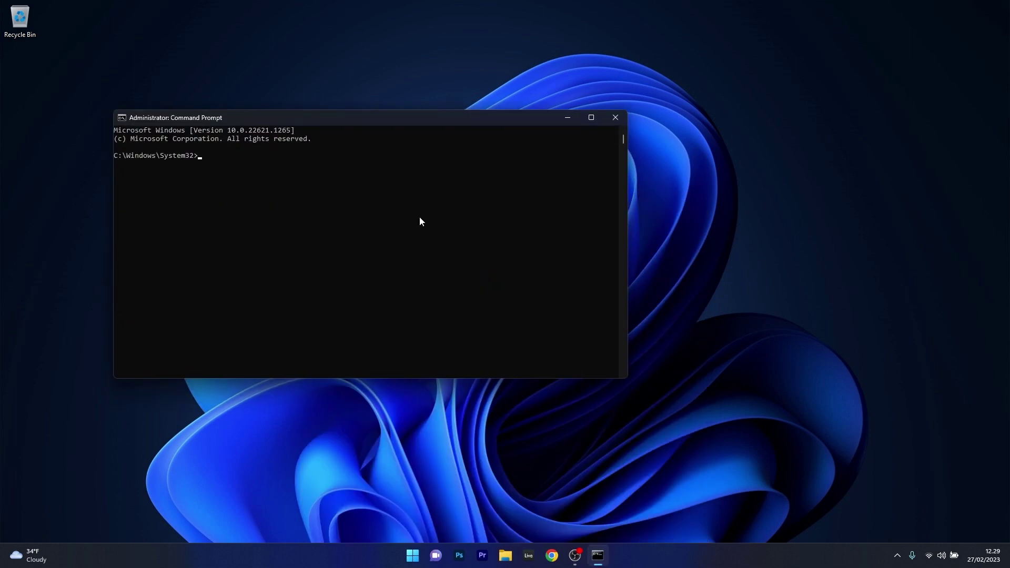
drag(385, 119, 506, 126)
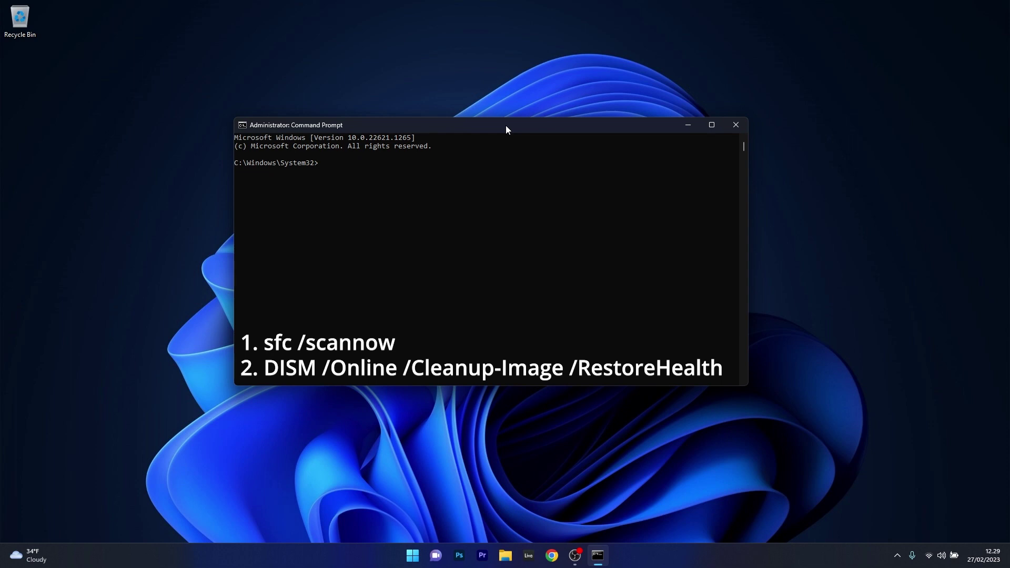
text(DISM /Online /Cleanup-Image /RestoreHealth)
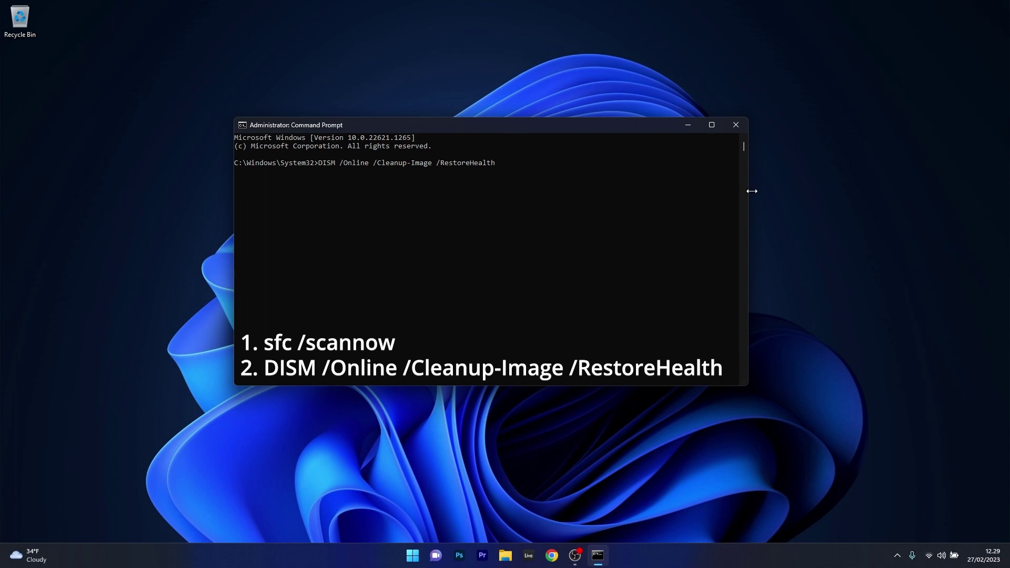
click(736, 125)
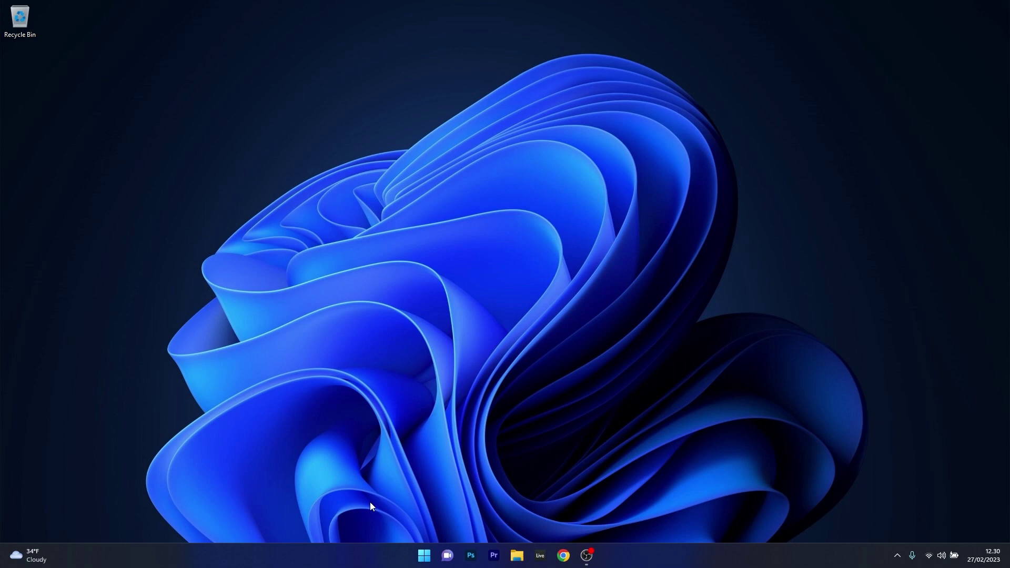
Run Command Prompt as administrator, enter chkdsk C:/r/x, then close the window.
click(432, 559)
text(cmd)
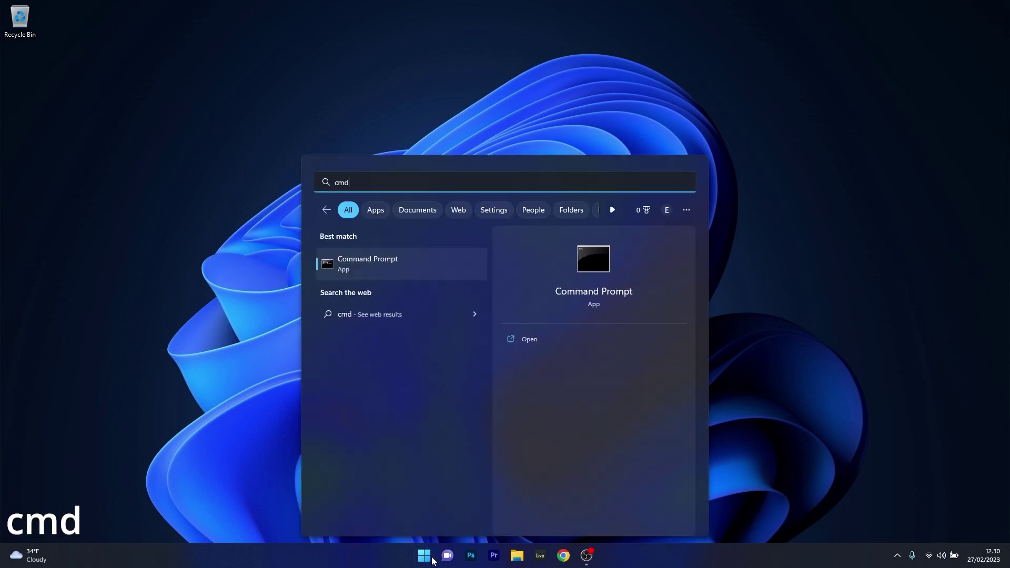
right_click(437, 261)
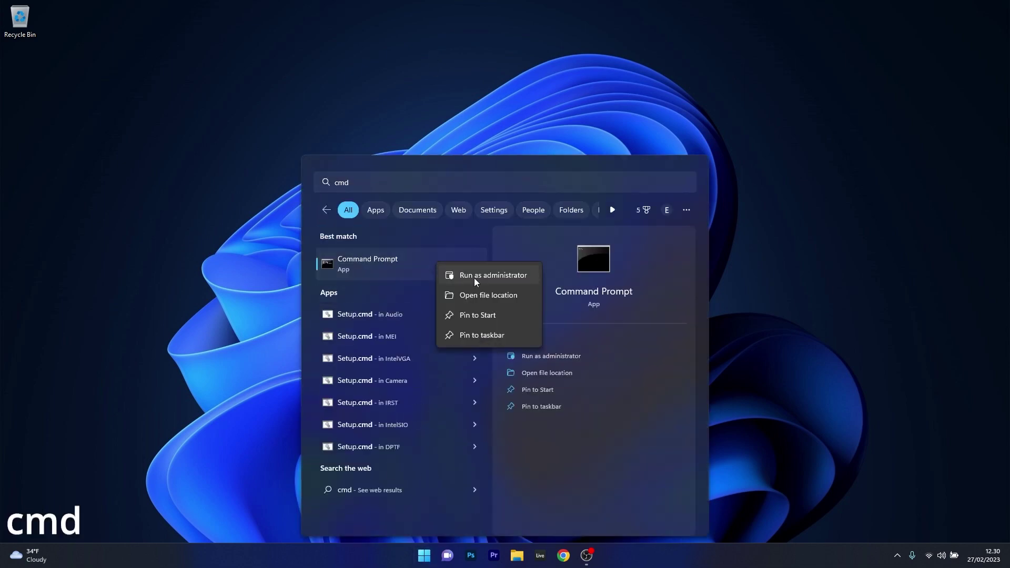
click(474, 278)
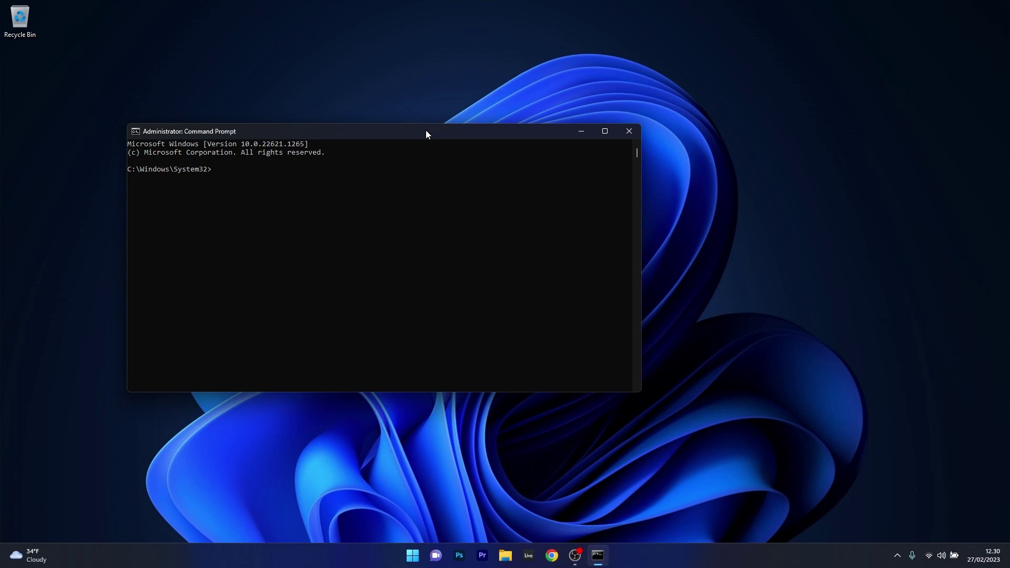
drag(426, 135, 547, 140)
text(chkdsk C:/r/x)
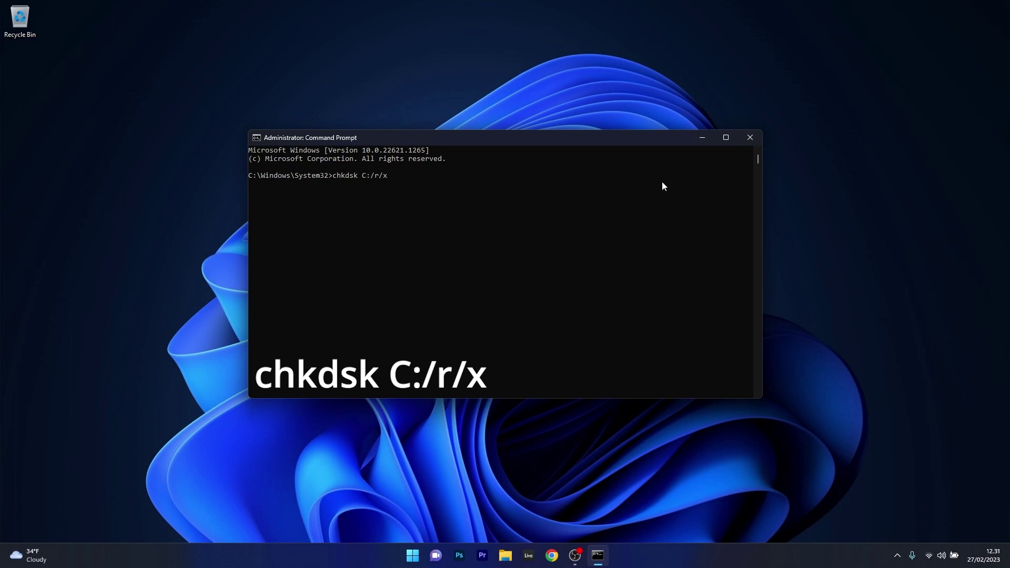
click(752, 142)
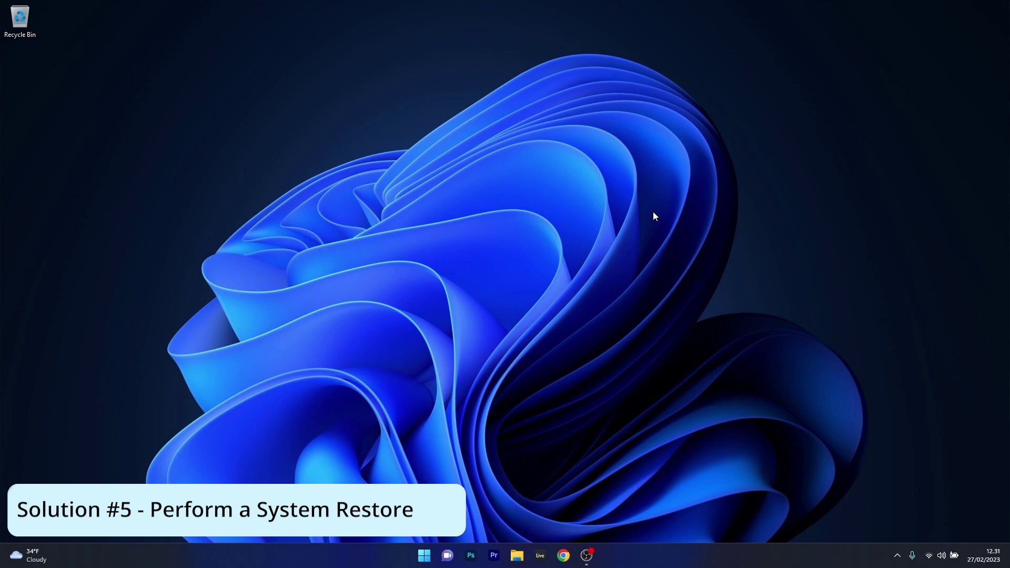
Launch rstrui and select the 17/02/2023 16.29.34 restore point, advancing to its confirmation.
click(421, 559)
text(r)
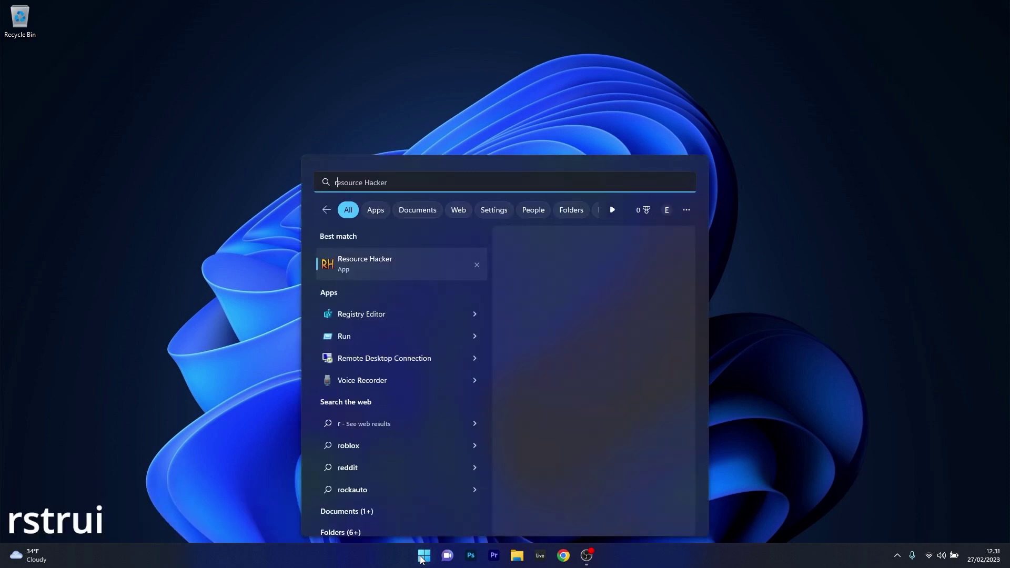
text(strui)
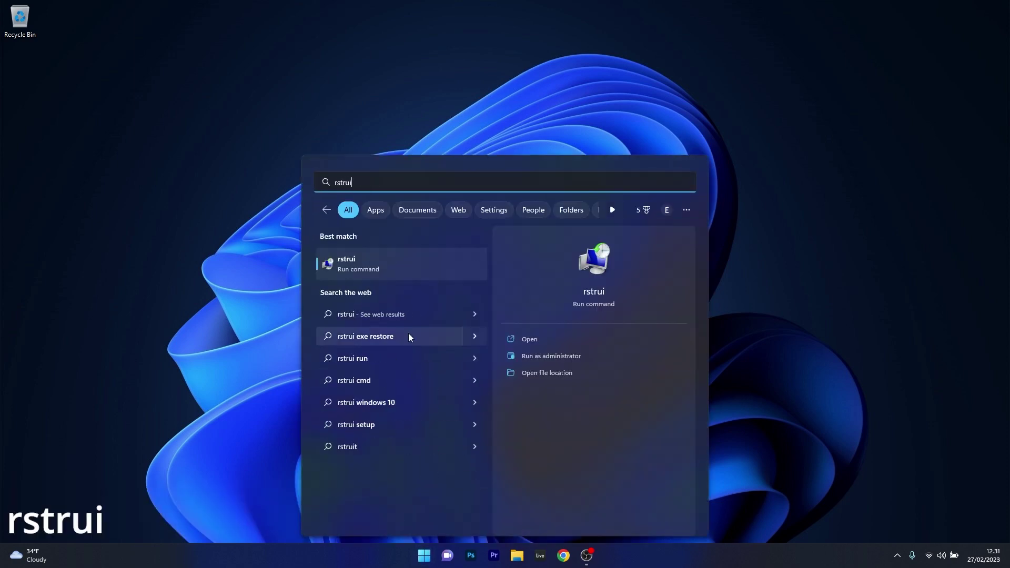
click(424, 266)
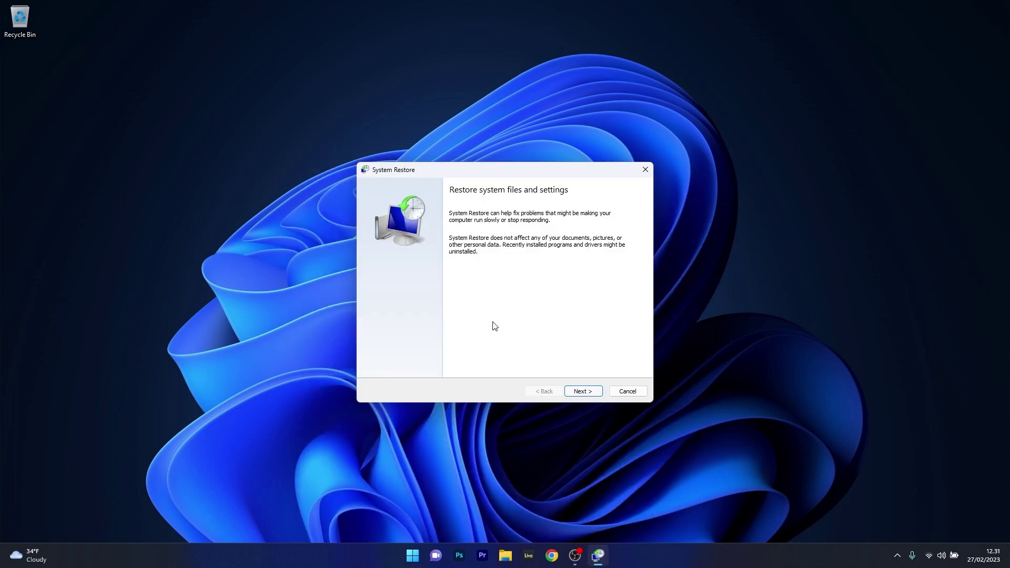
click(584, 392)
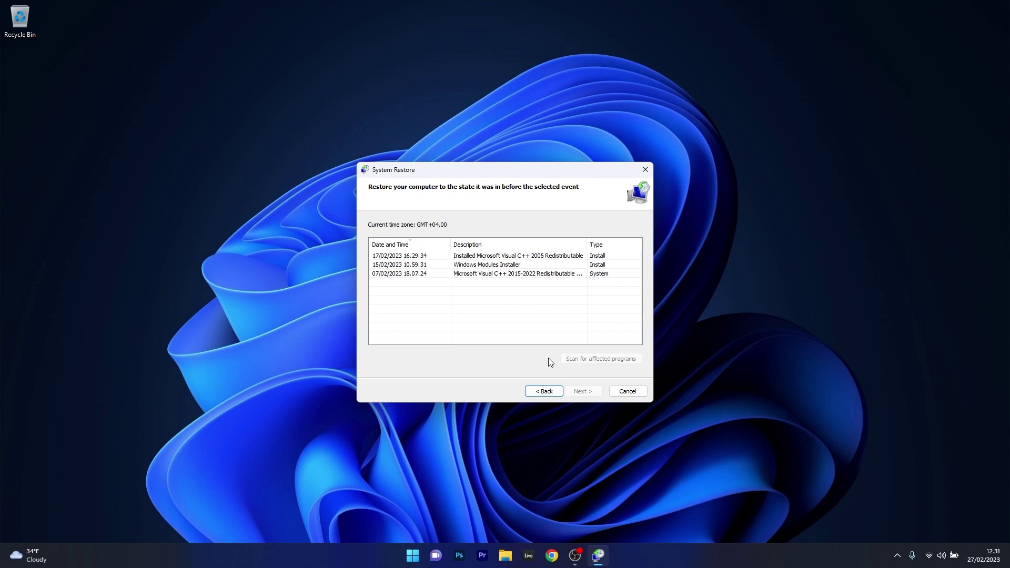
click(503, 257)
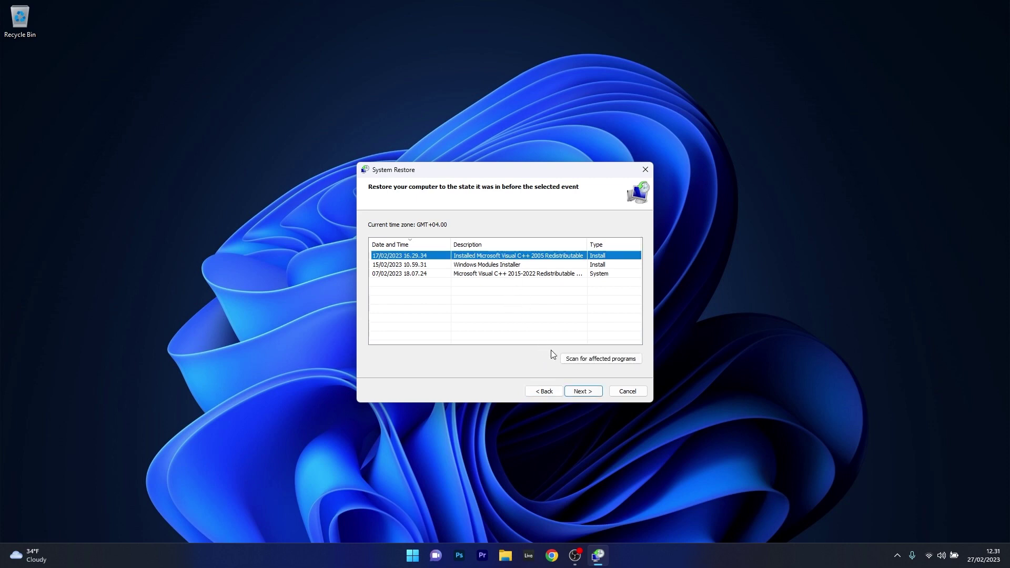
click(591, 398)
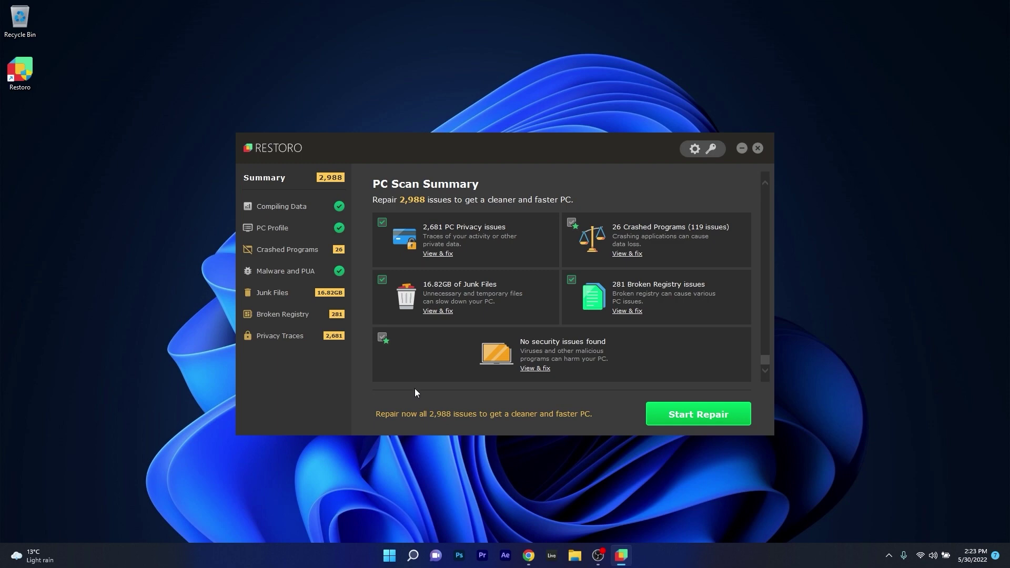
Scroll back to the top of the Restoro scan summary and view the PC Profile section.
scroll(430, 358, up, 8)
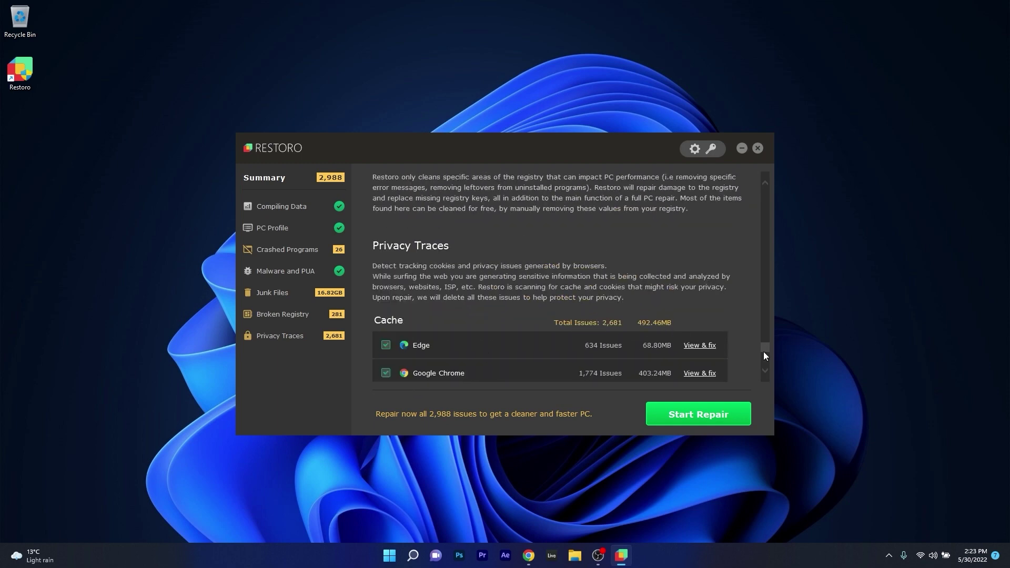
drag(763, 351, 766, 182)
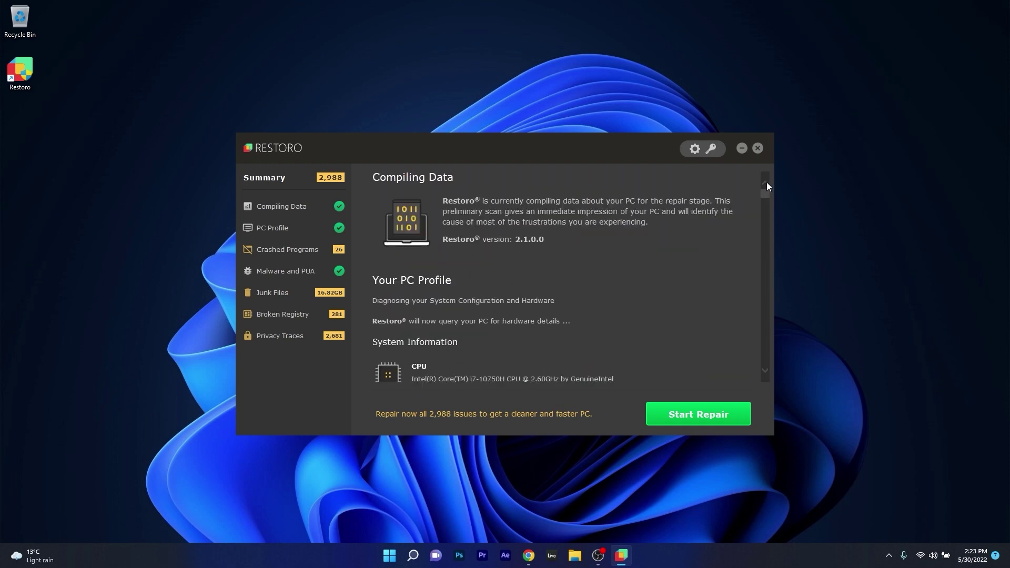
click(281, 229)
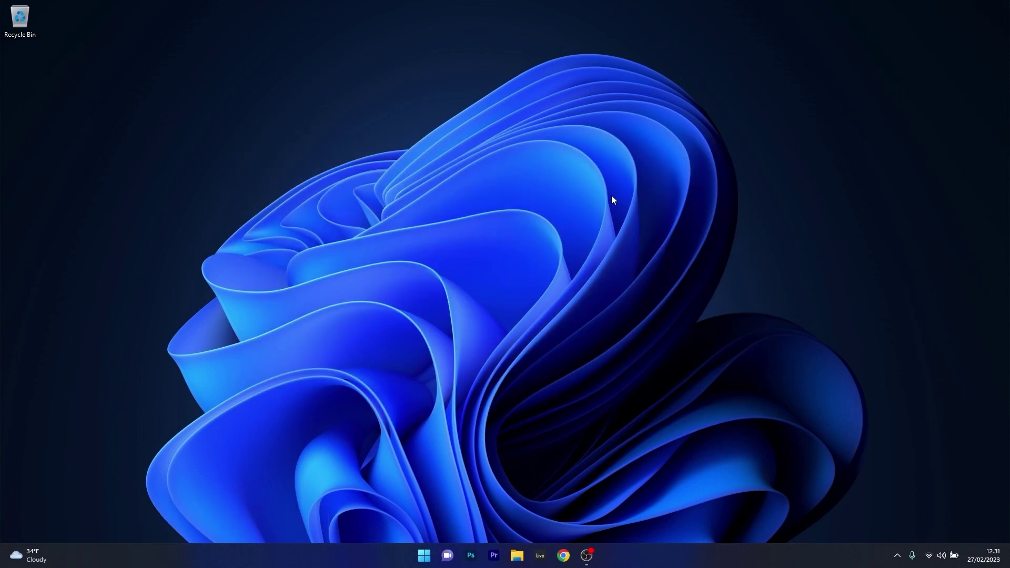